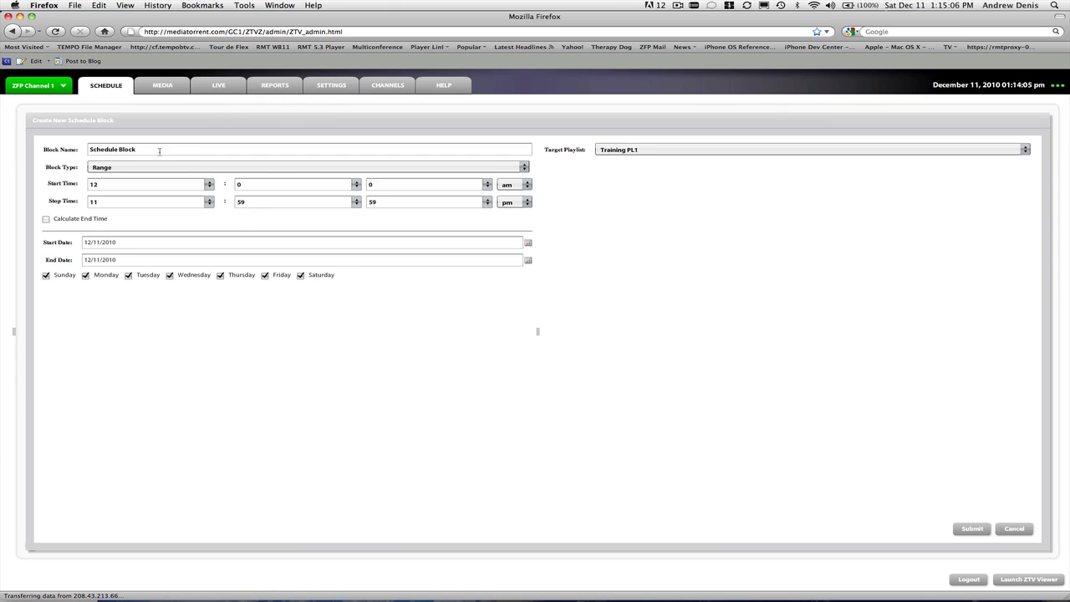
Name the new schedule block "Test Broadcast Time Block 1"
drag(158, 148, 1, 134)
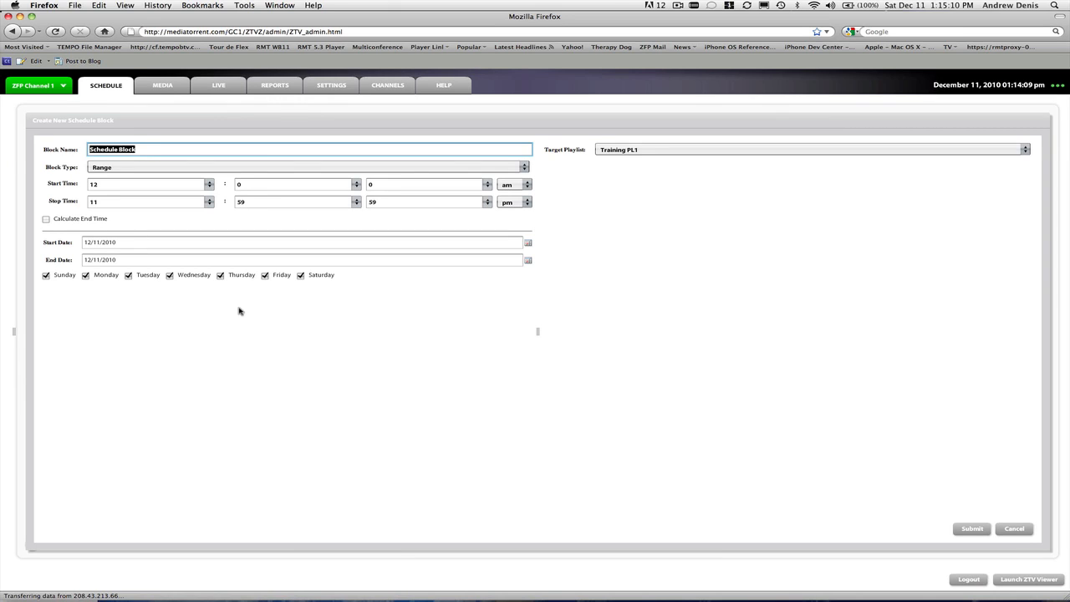
text(Test Broadcast Bol)
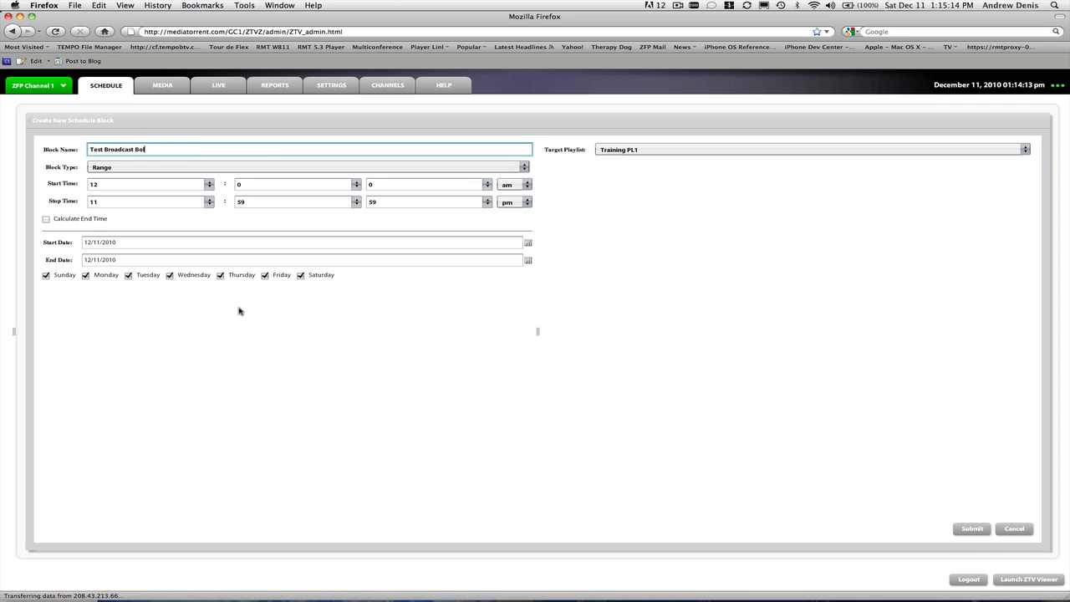
text(o)
text(e)
Try the Specific and Daily block types, and return the block type to Range
click(526, 166)
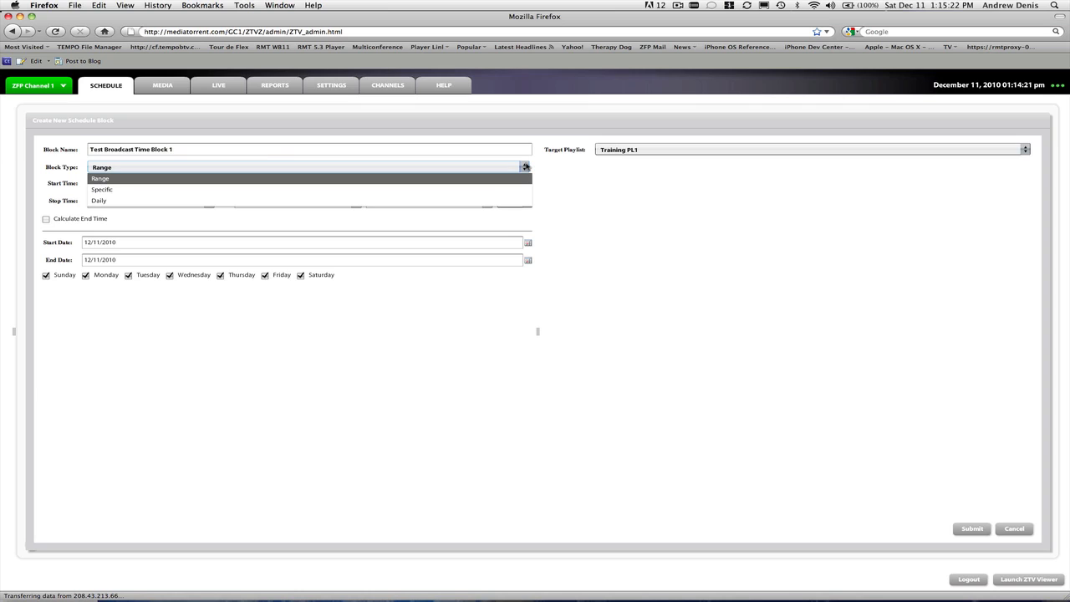
click(430, 190)
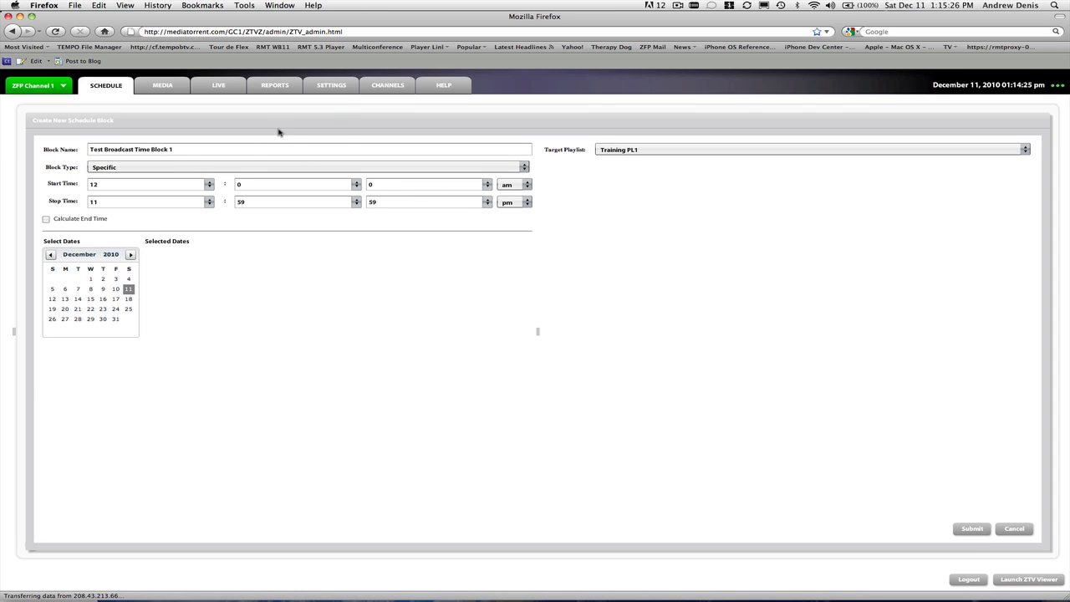
click(311, 169)
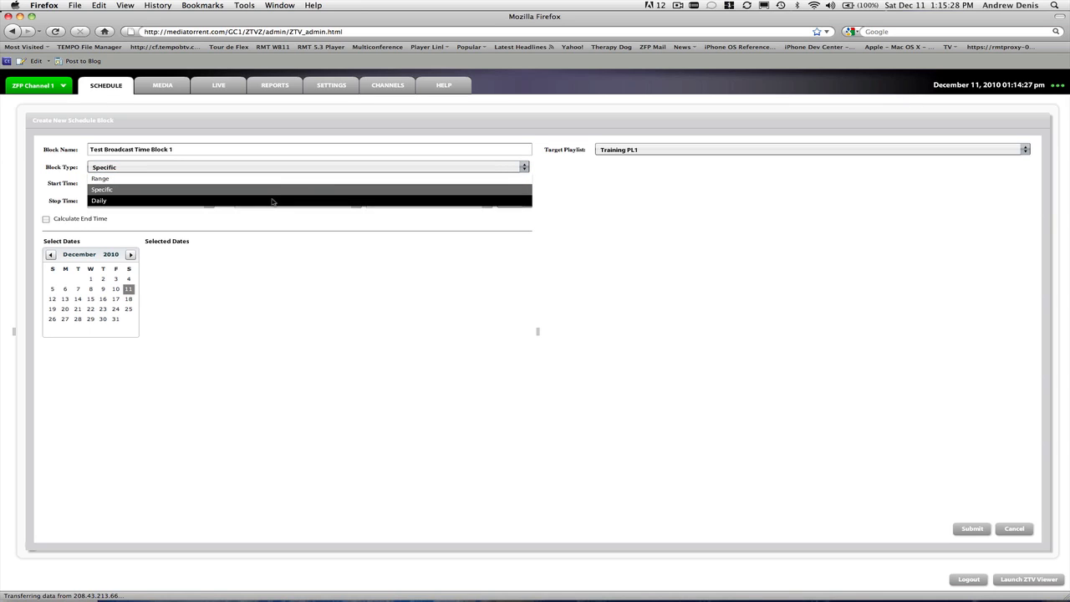
click(272, 202)
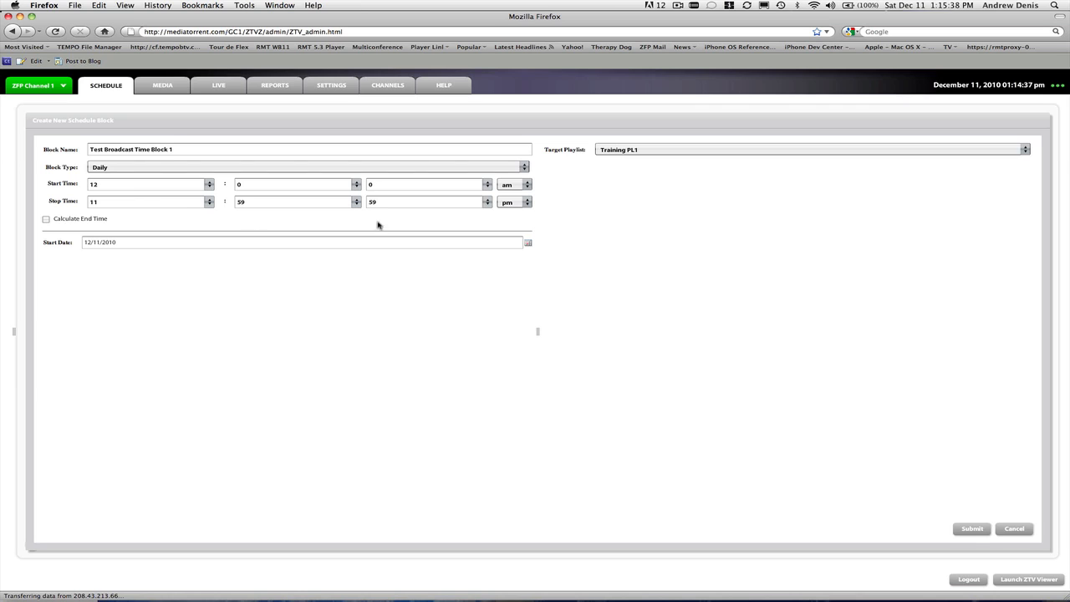
click(519, 168)
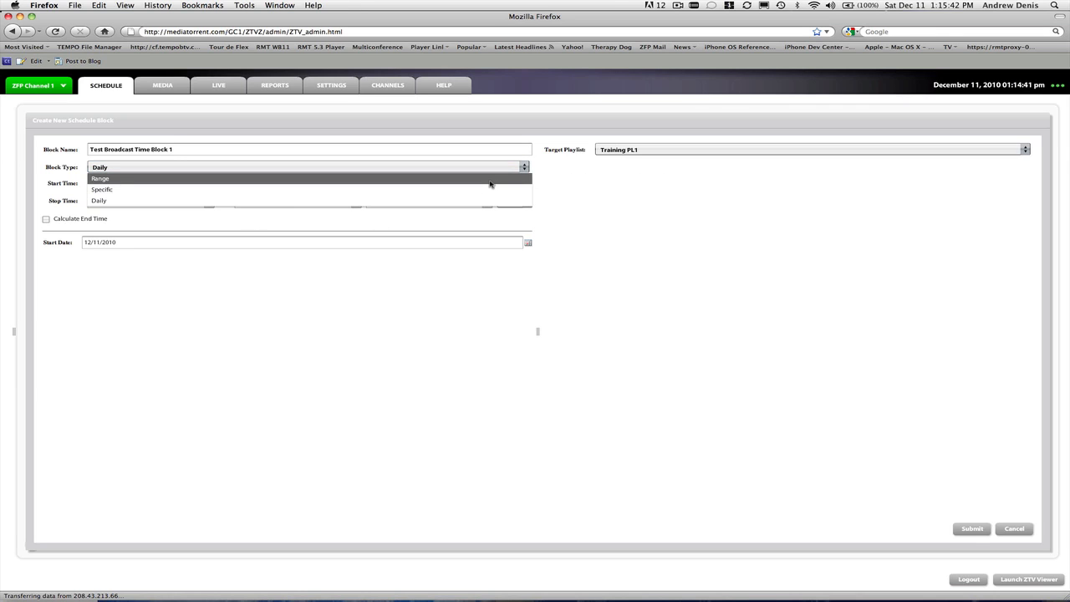
click(491, 180)
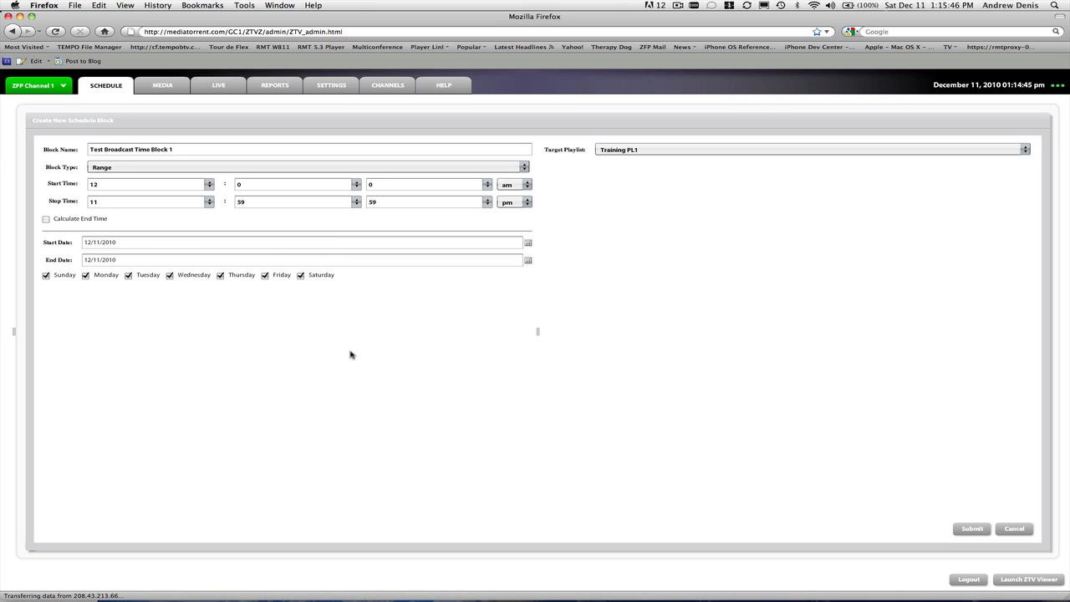
Set the schedule block's start time to 1:20:0 pm
click(210, 184)
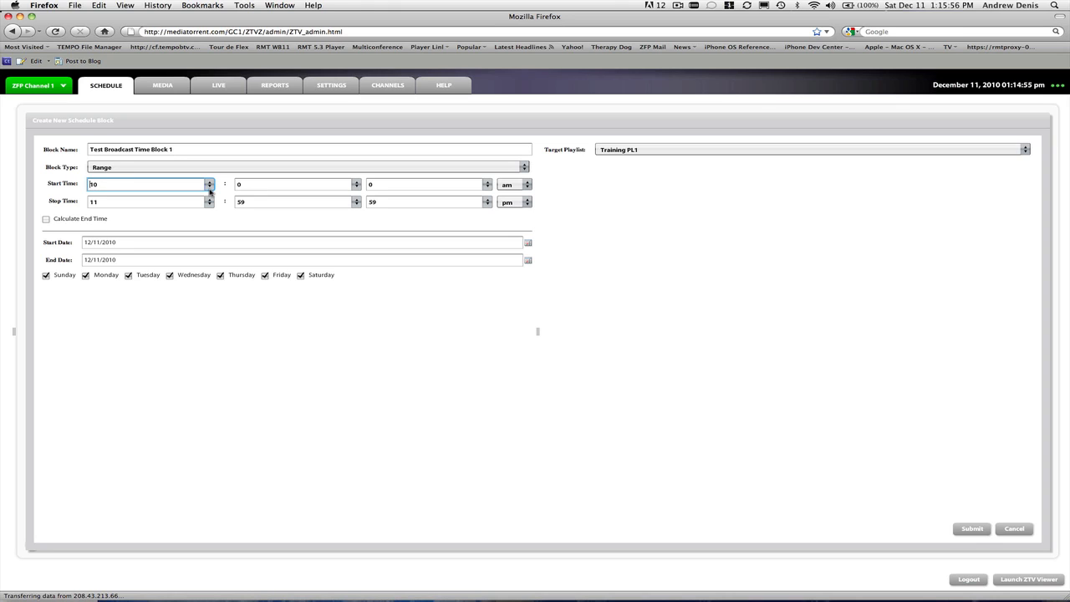
click(209, 188)
click(209, 188)
click(209, 188)
click(282, 187)
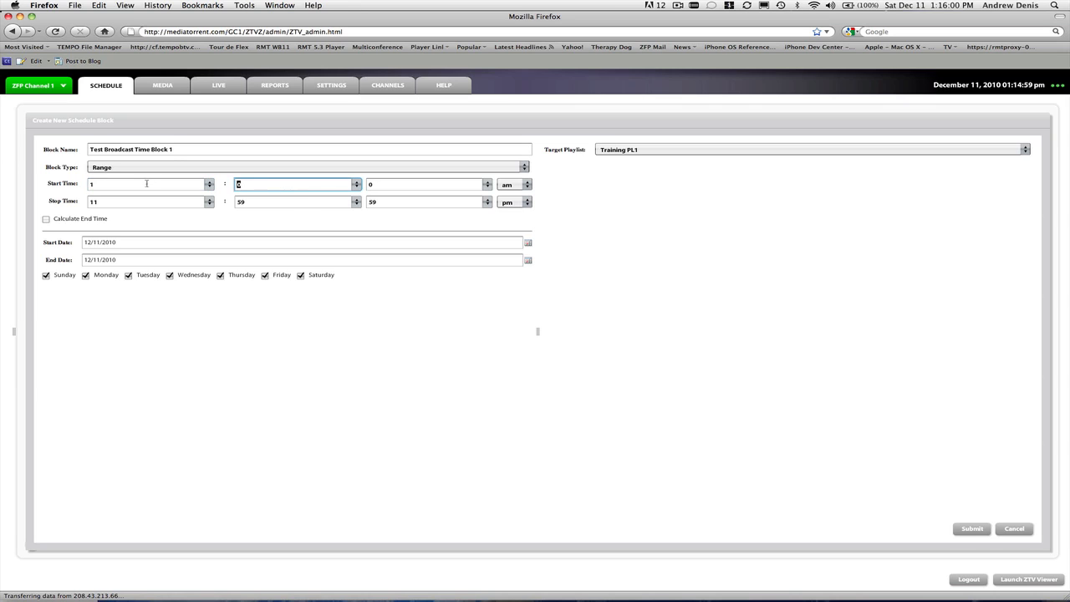
text(20)
click(397, 188)
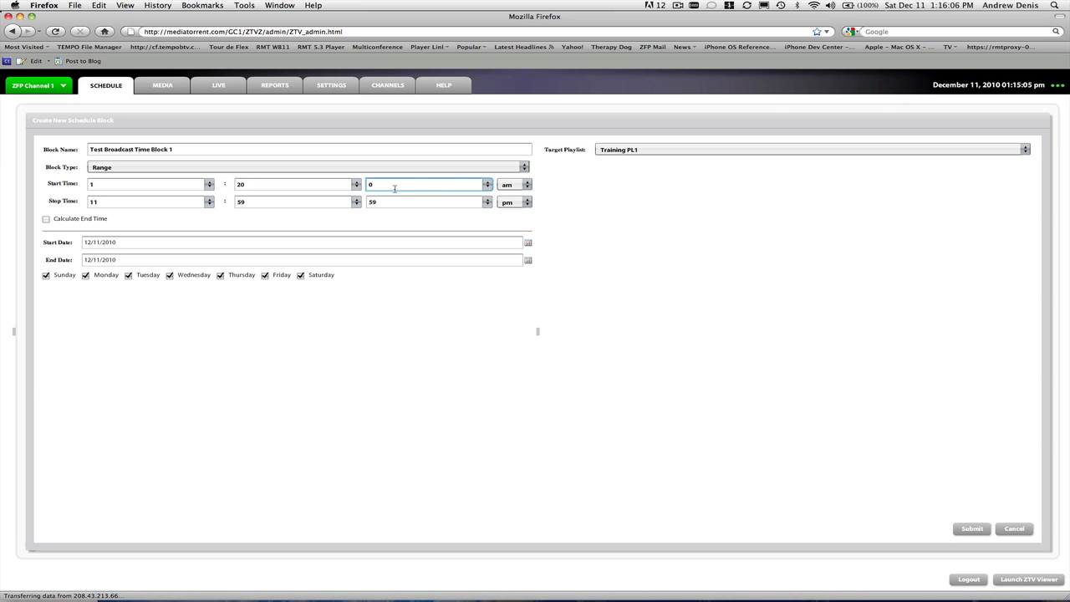
click(511, 184)
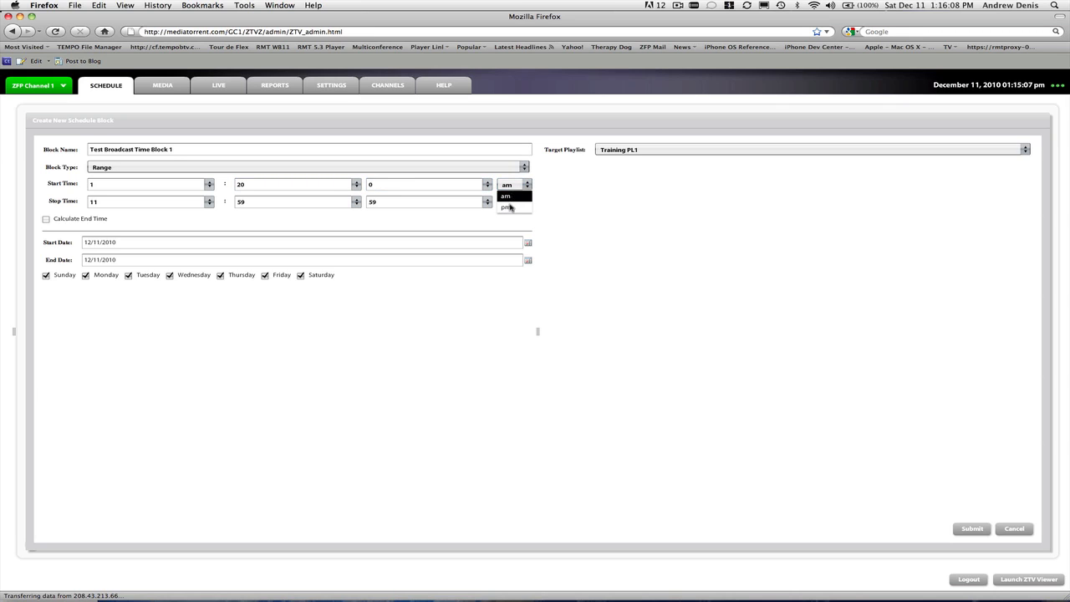
click(510, 206)
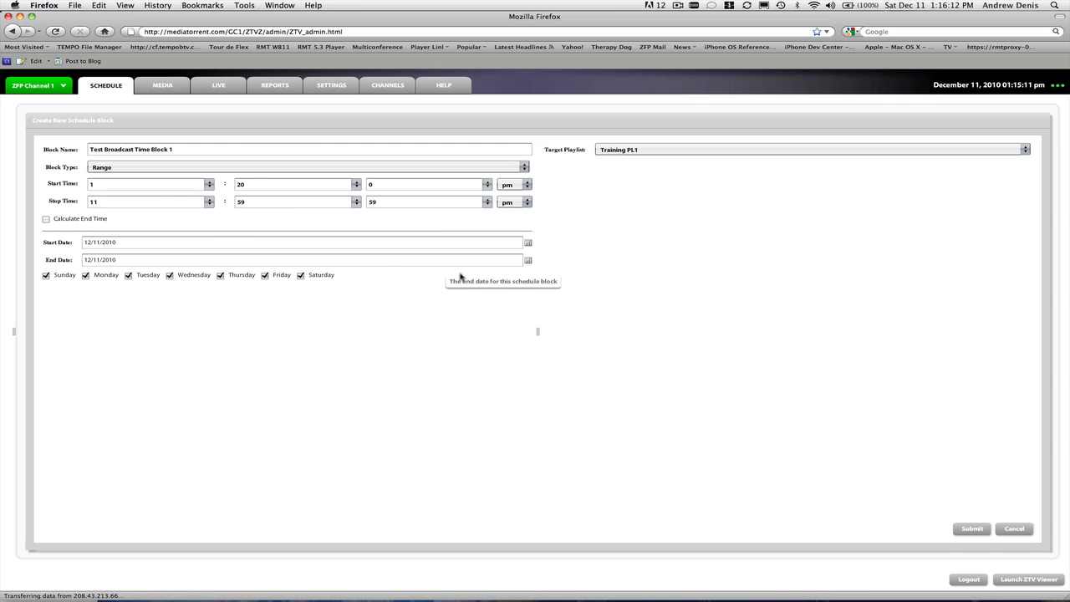
Choose Demo PL1 as the block's target playlist
click(663, 153)
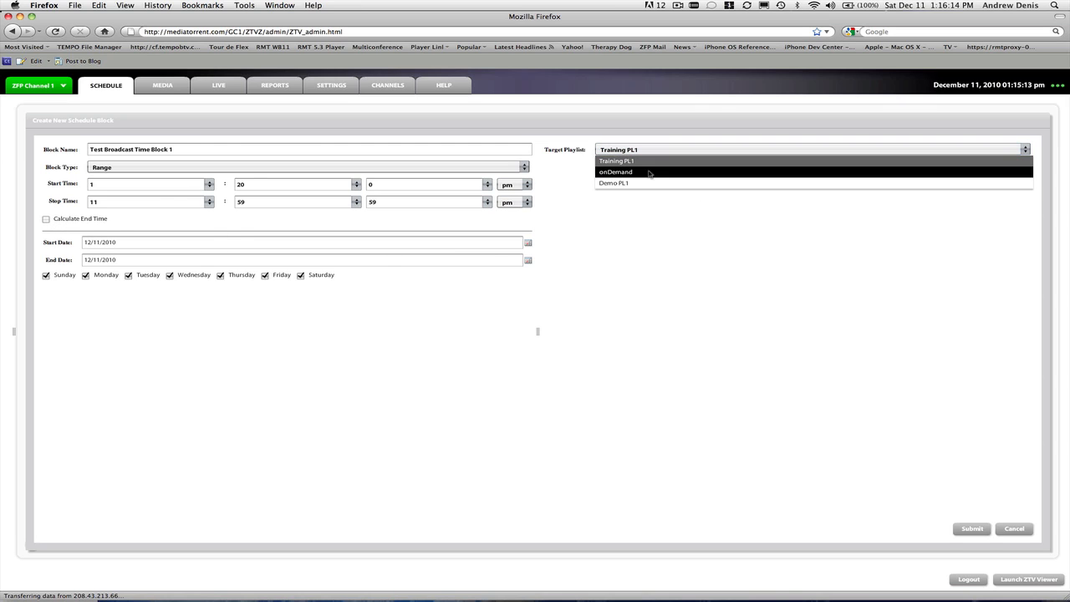
click(646, 183)
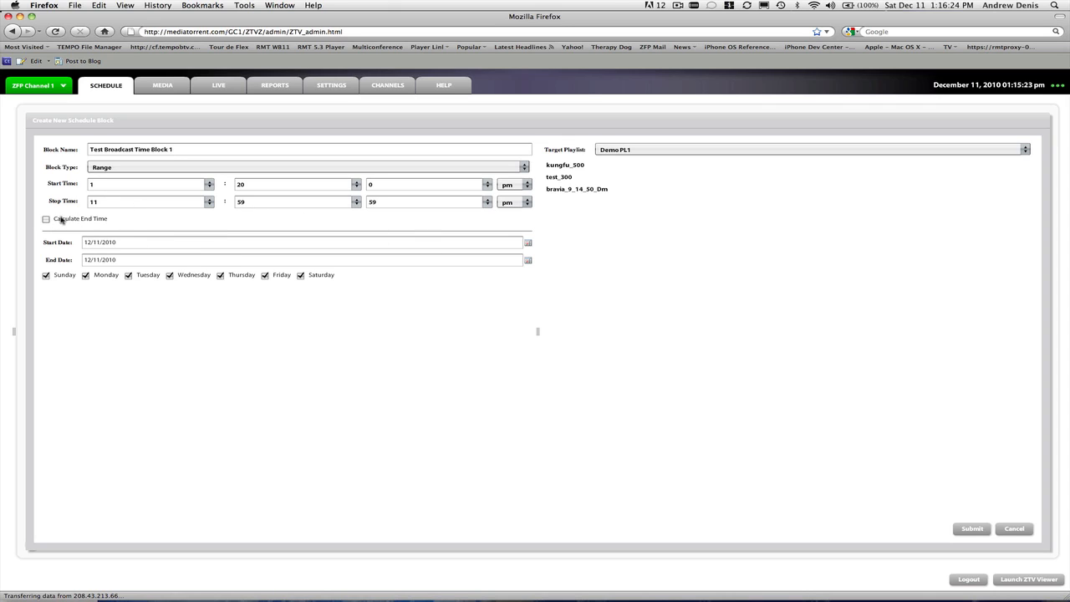
Turn the automatic end time calculation on and back off, and set the stop time to 1:30:0 pm
click(46, 220)
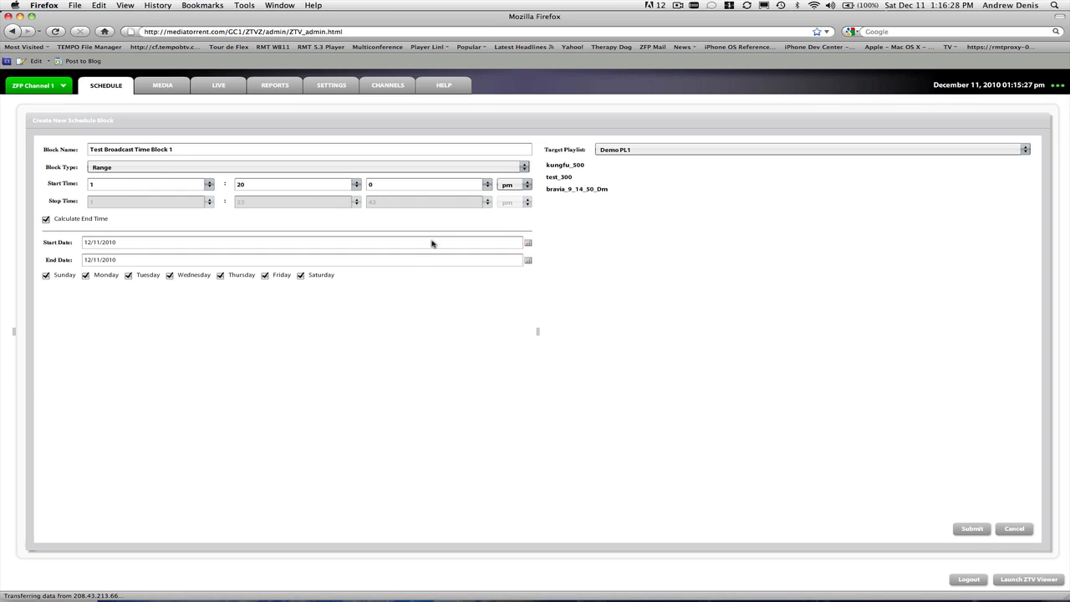
click(47, 220)
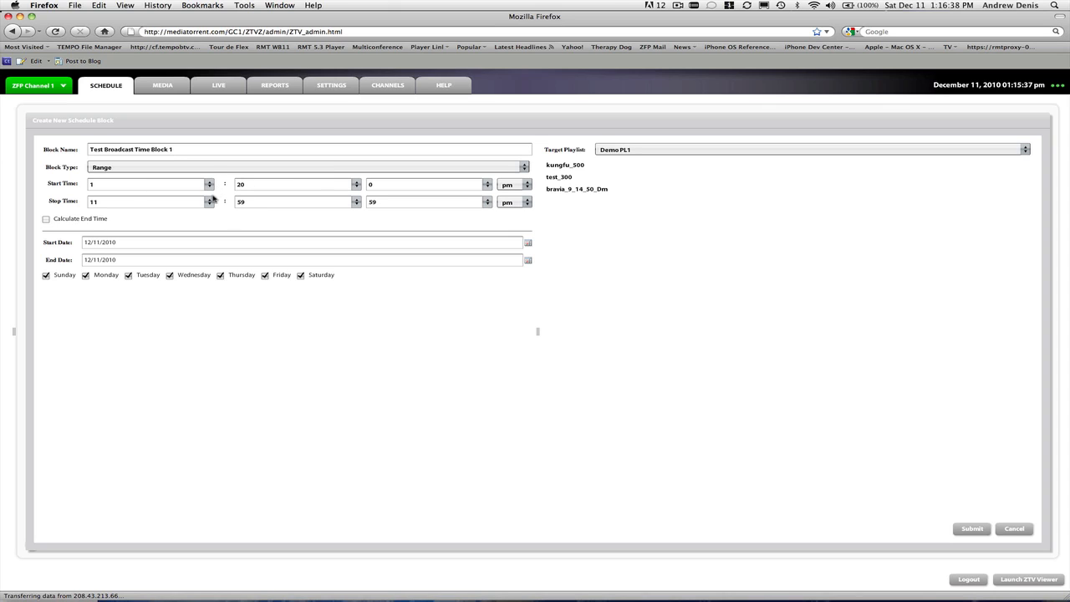
drag(121, 202, 51, 199)
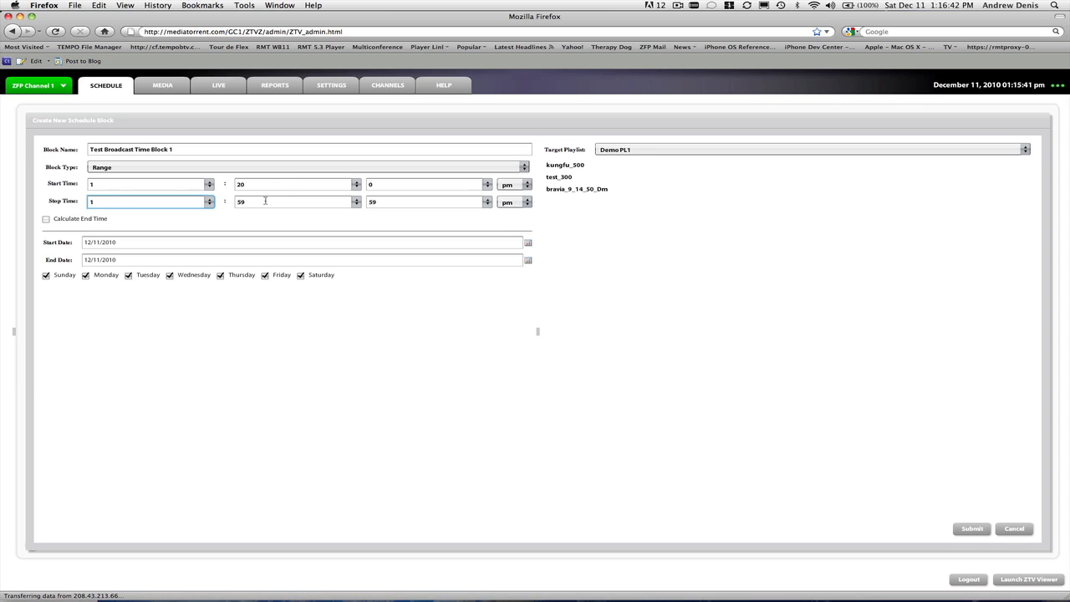
key(Tab)
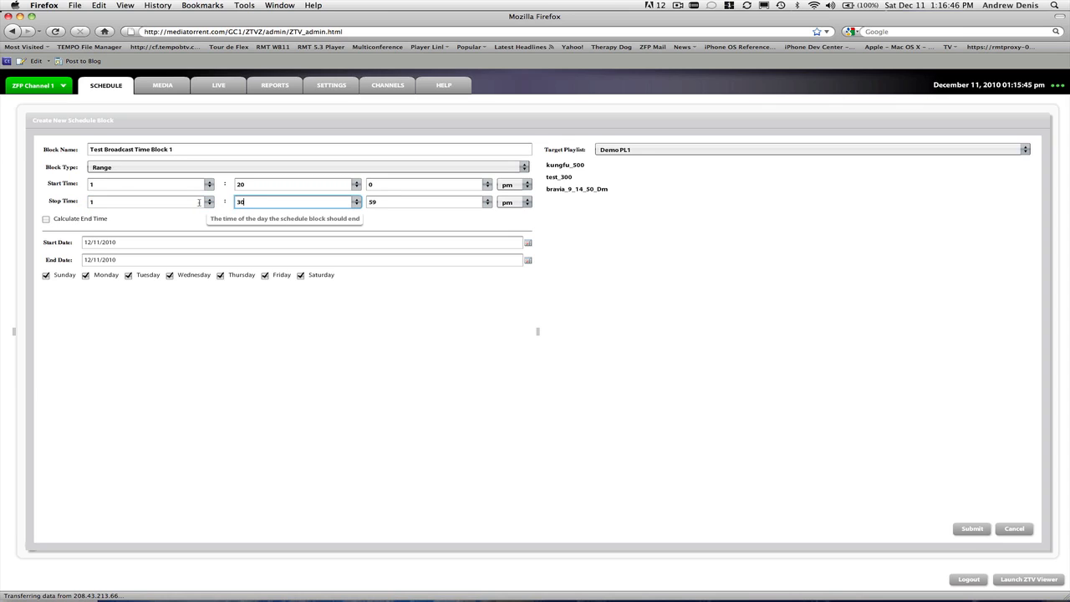
key(Tab)
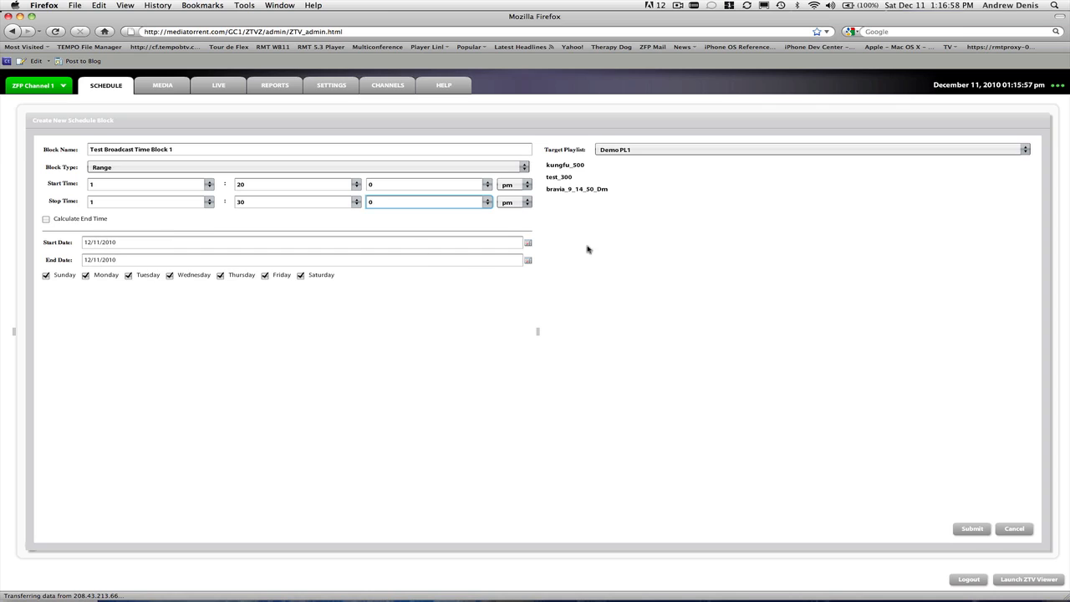
View the start date calendar and close it without picking a date
click(529, 243)
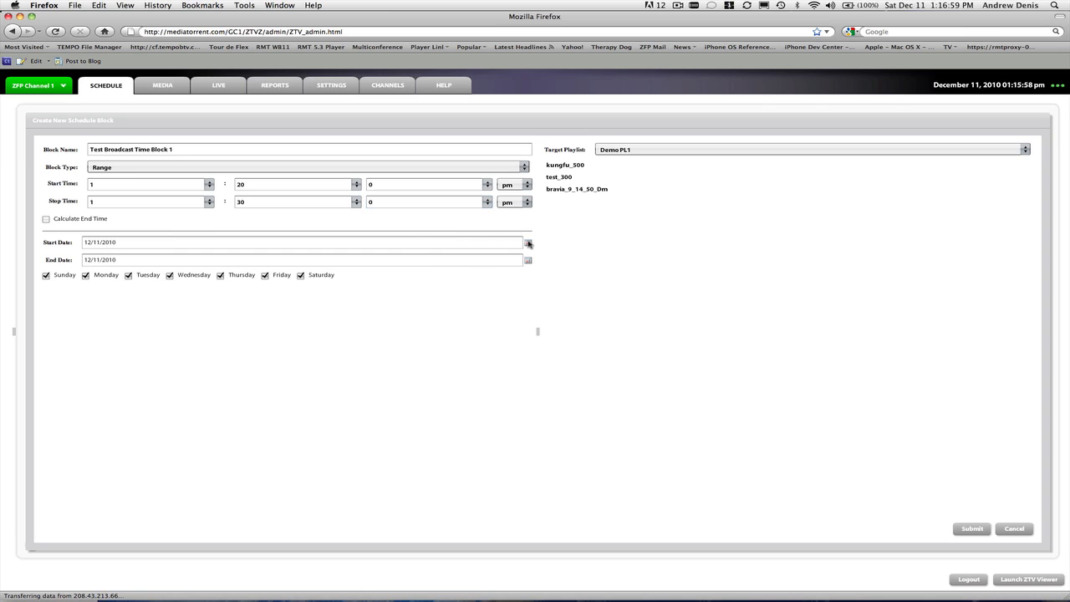
click(620, 224)
Set the start time's minutes to 18 and submit the schedule block
click(236, 184)
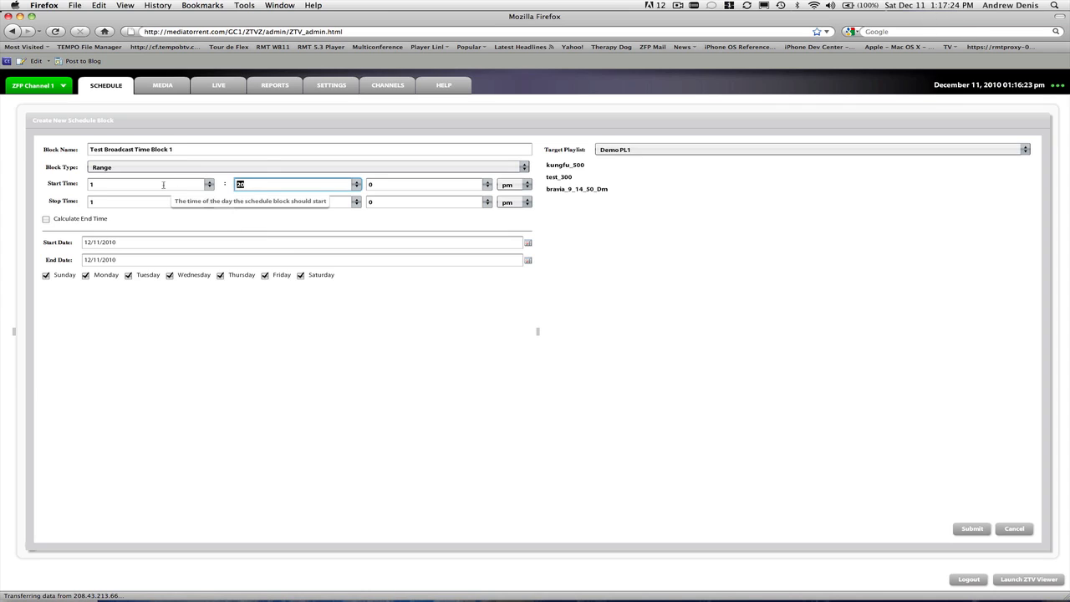
text(18)
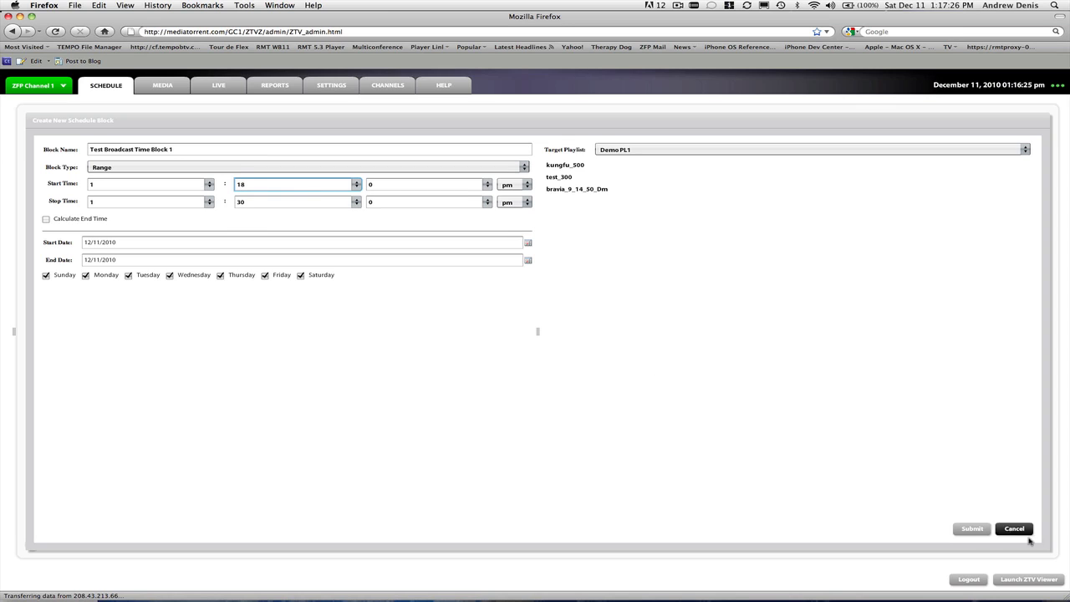
click(972, 529)
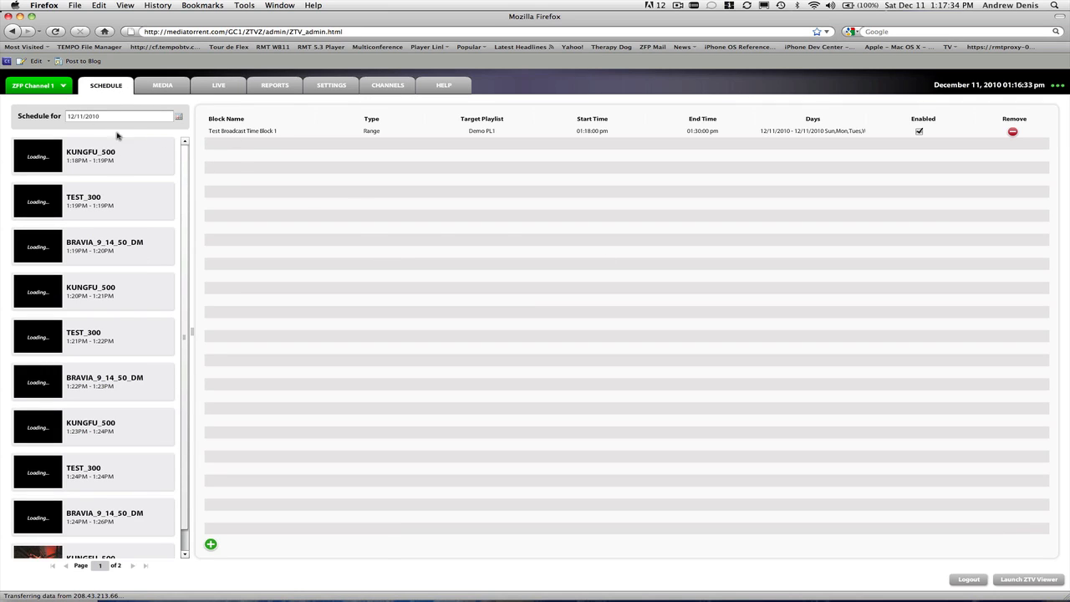
Review the clips scheduled for 12/11/2010 and switch to the window showing the channel's video output
scroll(188, 167, down, 1)
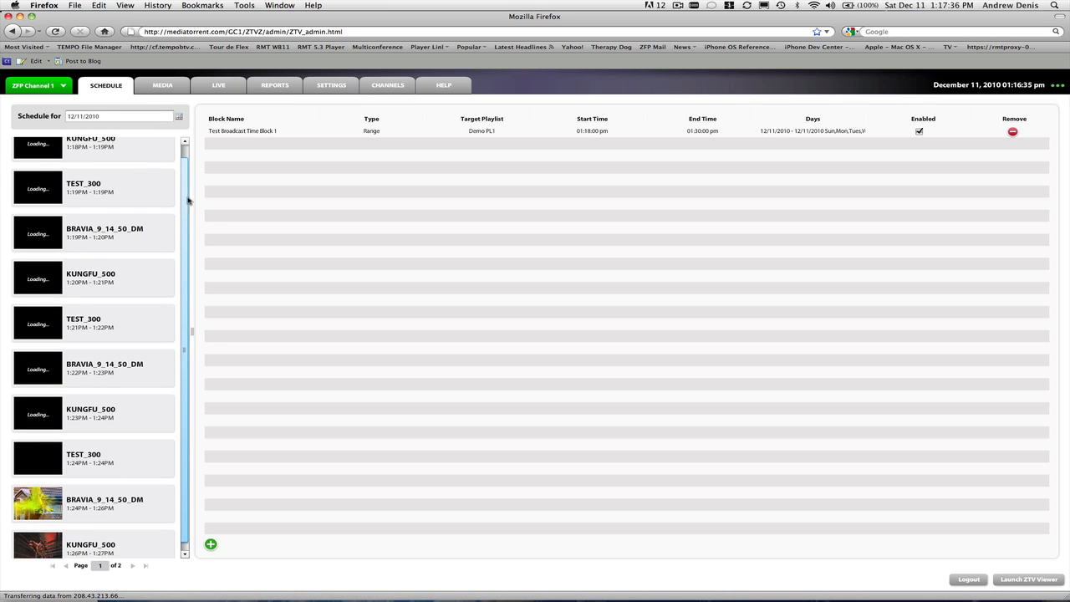
scroll(185, 142, up, 1)
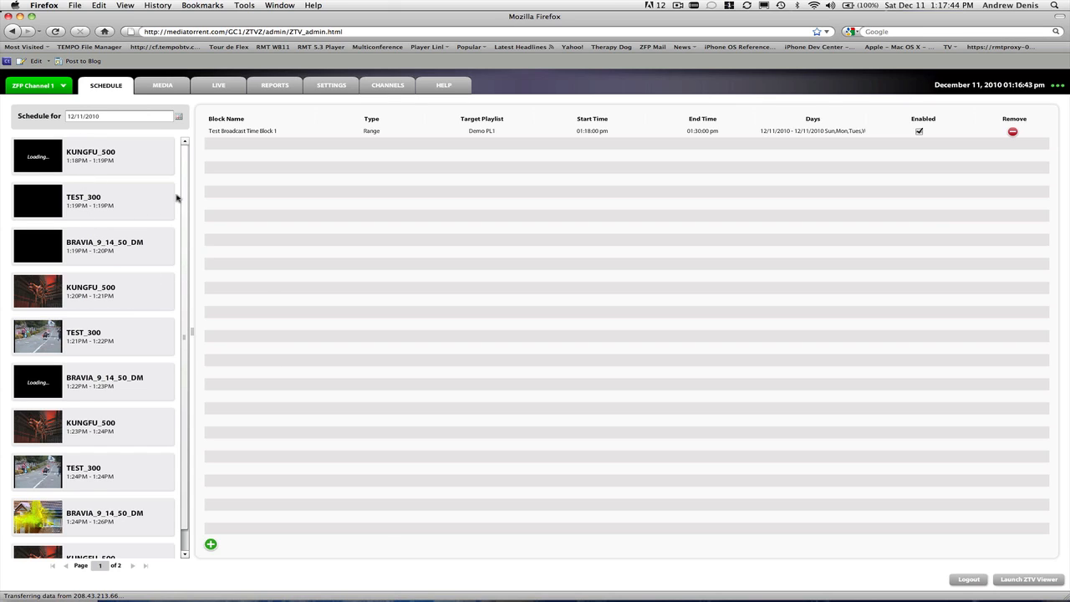
scroll(187, 376, down, 1)
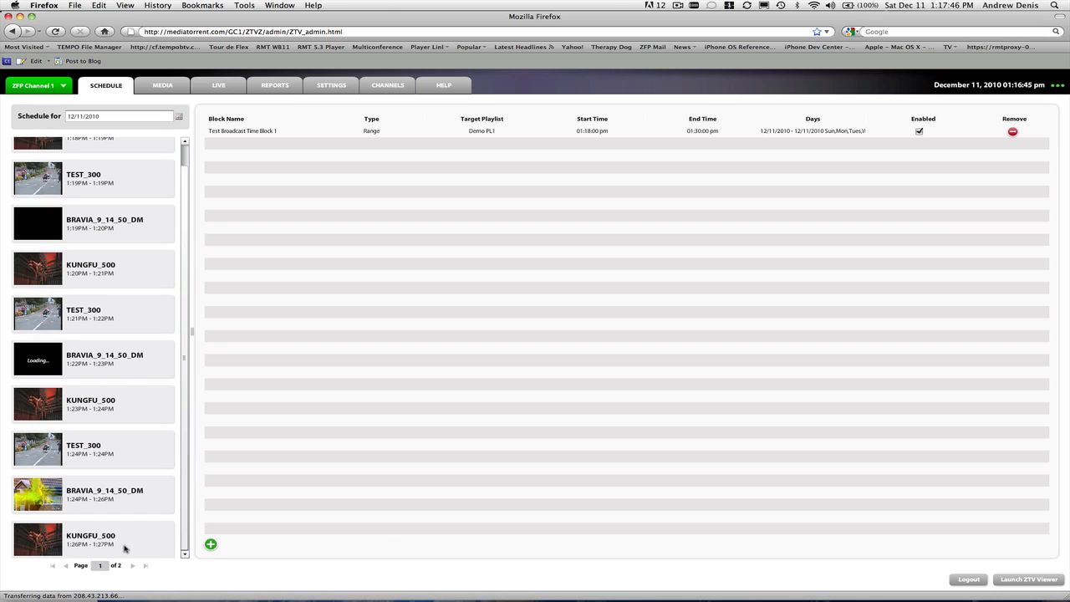
click(184, 143)
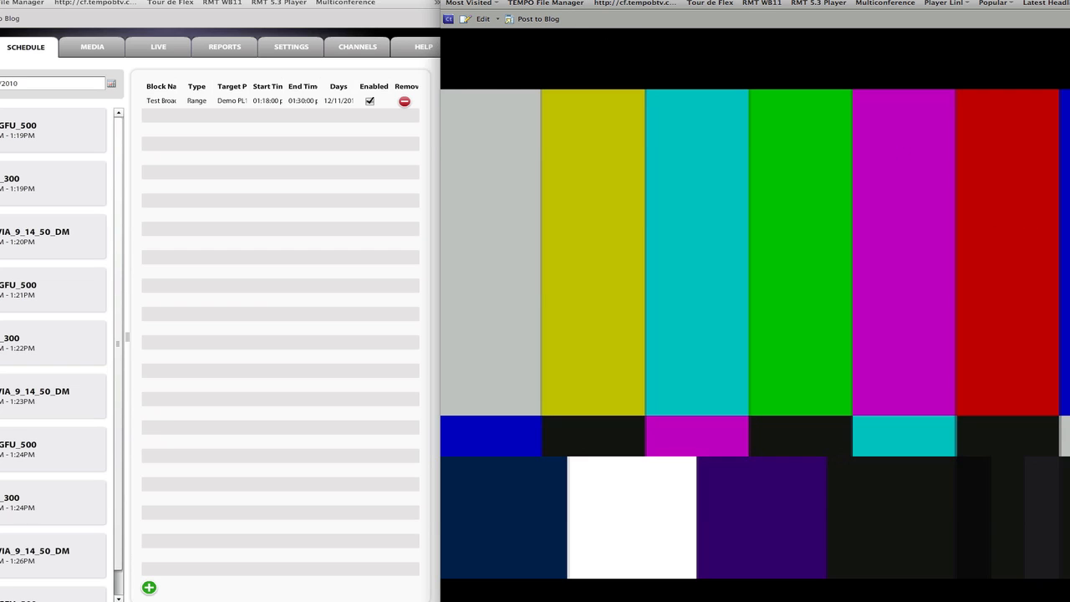
click(485, 2)
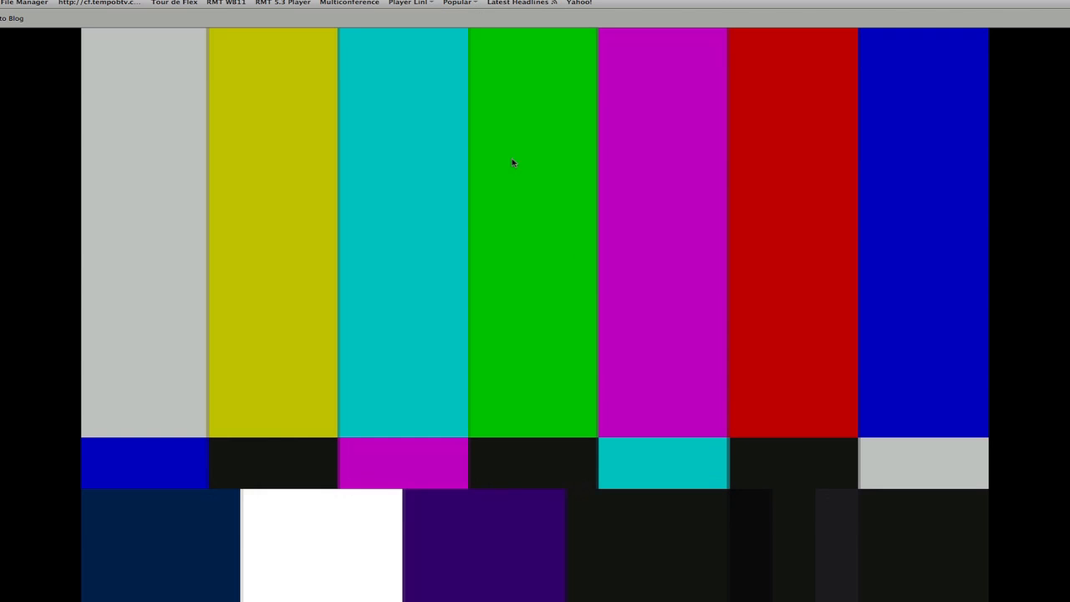